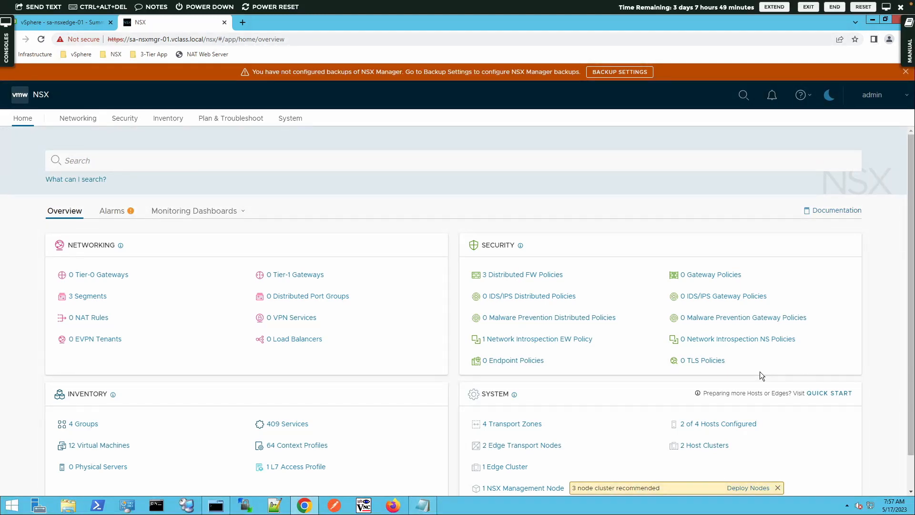
Step: Open the lab manual and enlarge the topology diagram under Objective and Tasks
click(906, 62)
click(820, 284)
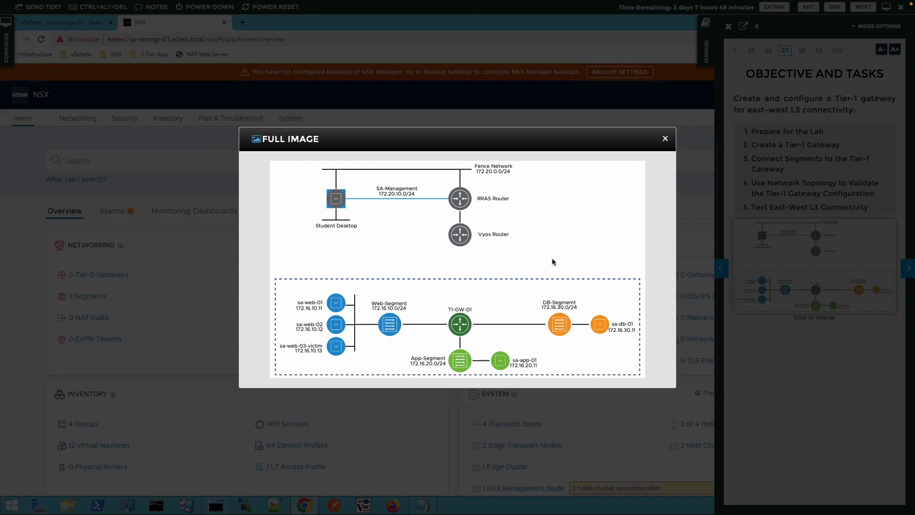
Step: Close the enlarged topology diagram and collapse the lab manual panel
click(666, 138)
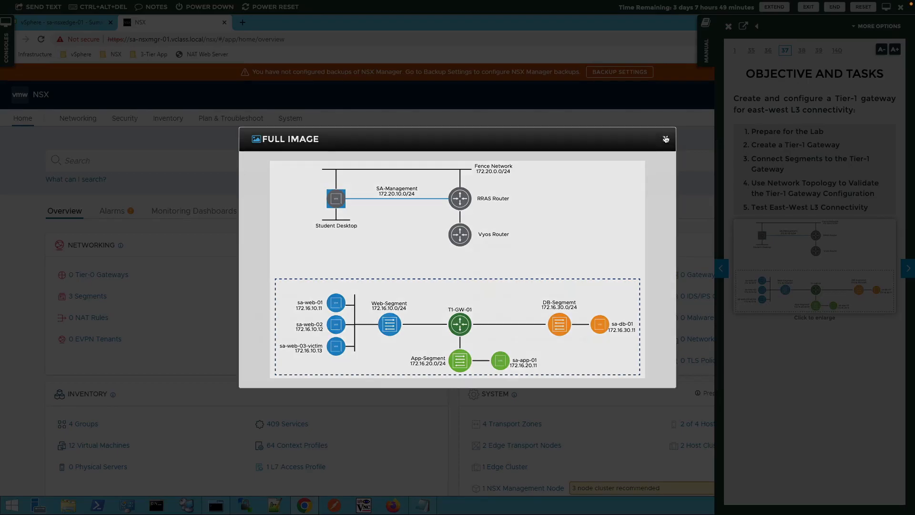
click(701, 53)
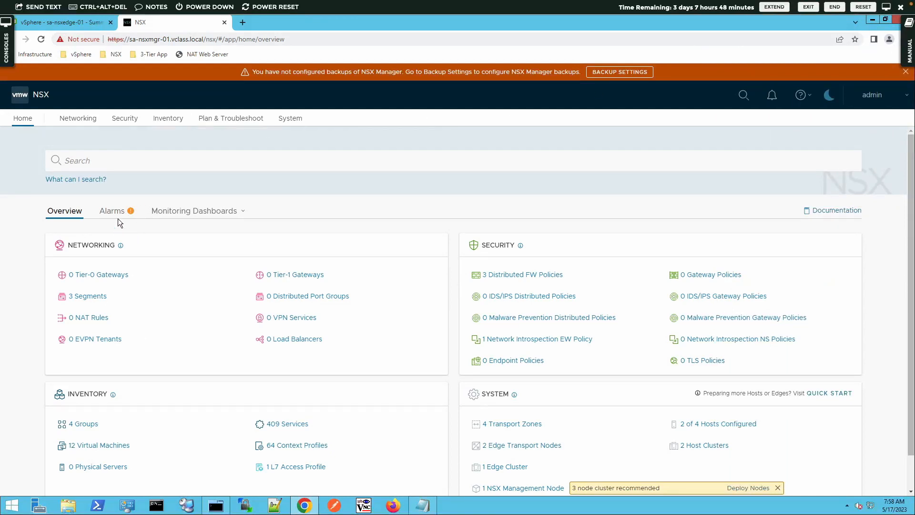
click(68, 23)
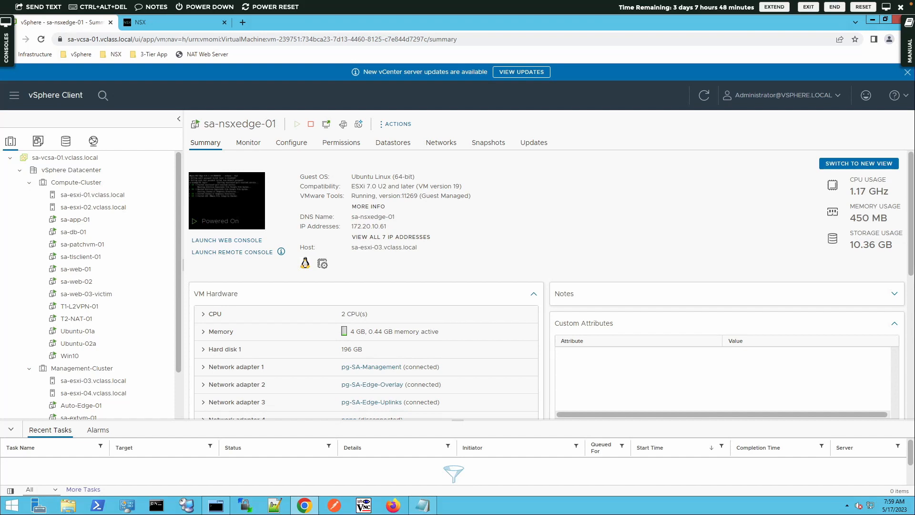
click(143, 23)
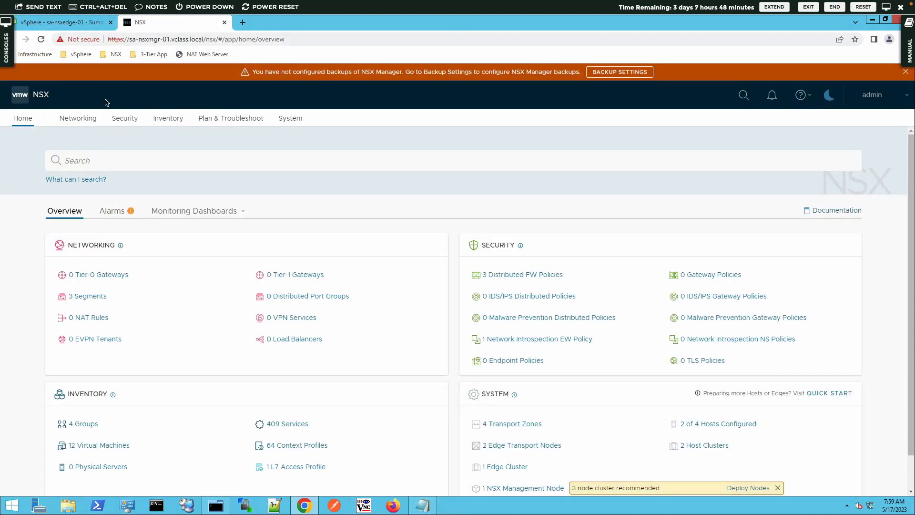
Step: Go to Networking > Tier-1 Gateways and start adding a new Tier-1 gateway
click(86, 124)
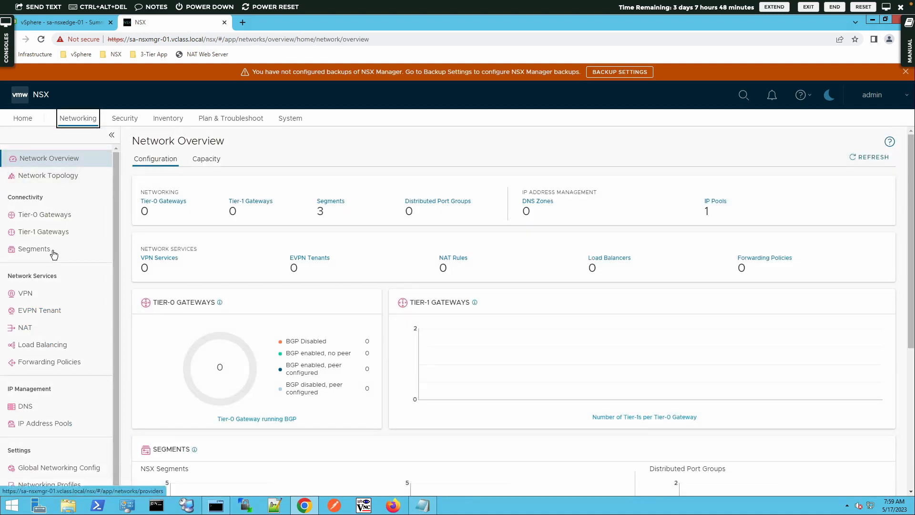
click(53, 234)
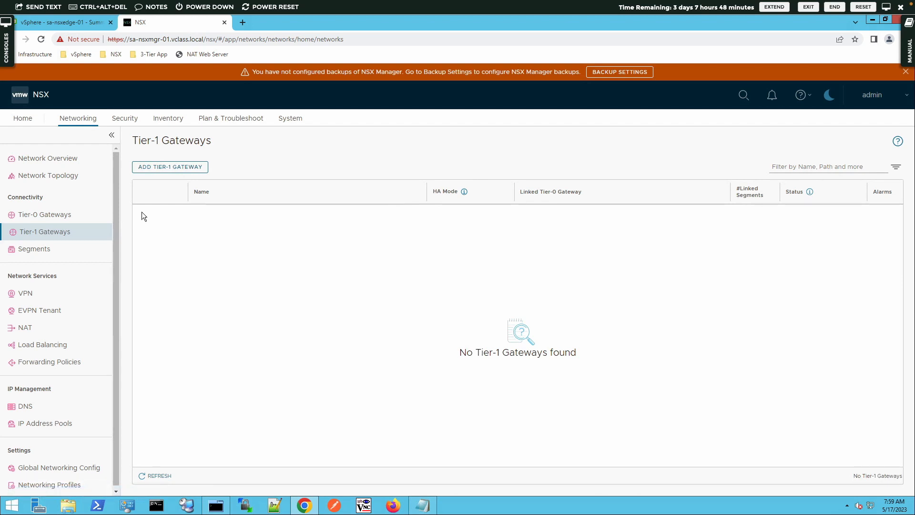
click(150, 168)
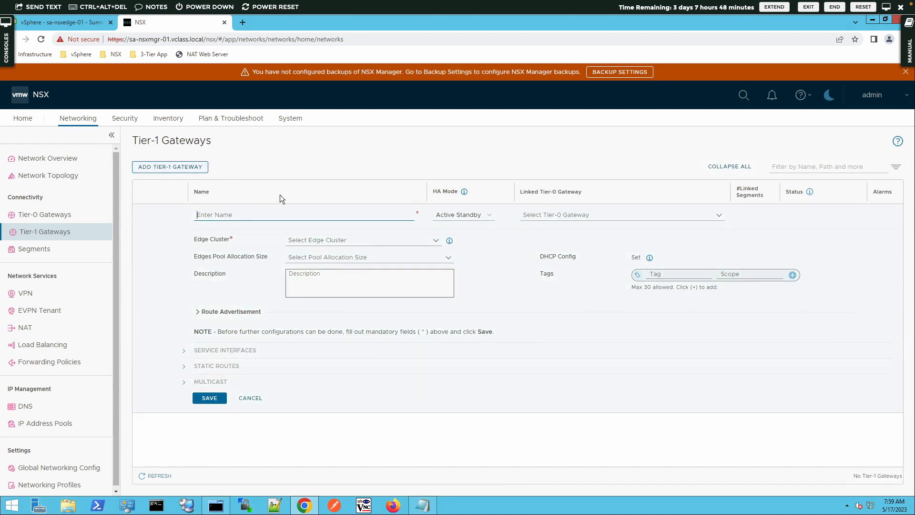
Step: Name the gateway T1-GW-01 with HA mode Distributed Only, leaving Tier-0 unlinked
text(T1)
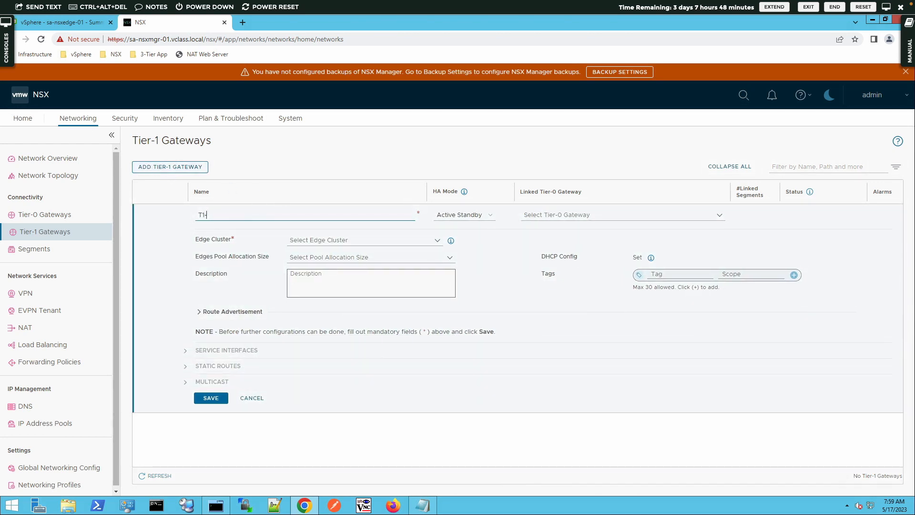
text(-GW-01)
click(466, 215)
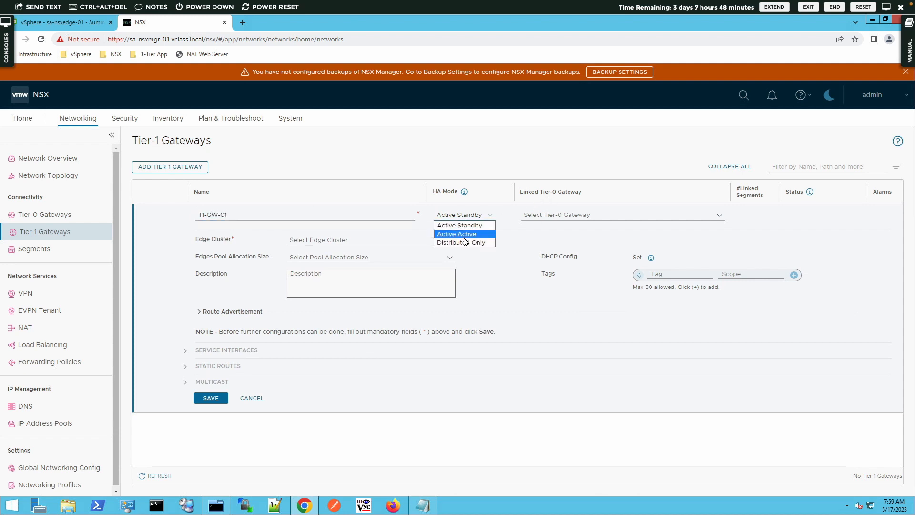
click(463, 242)
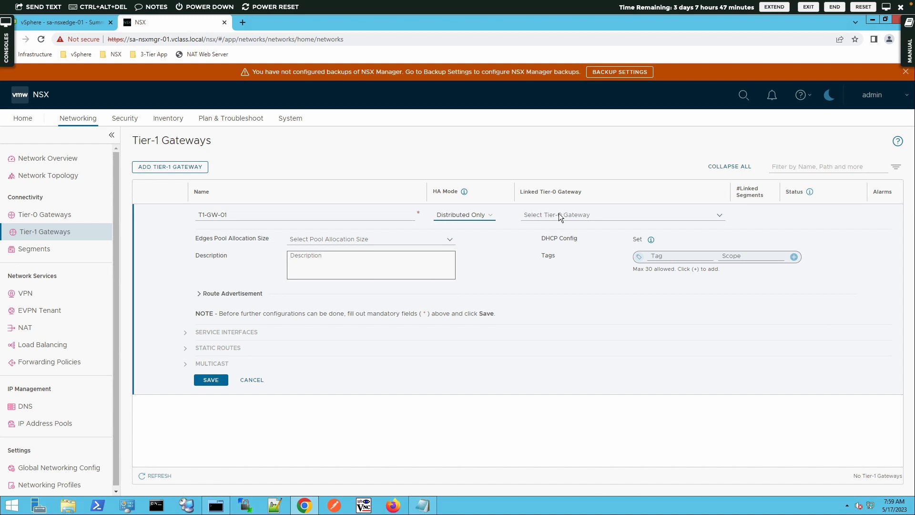
click(720, 218)
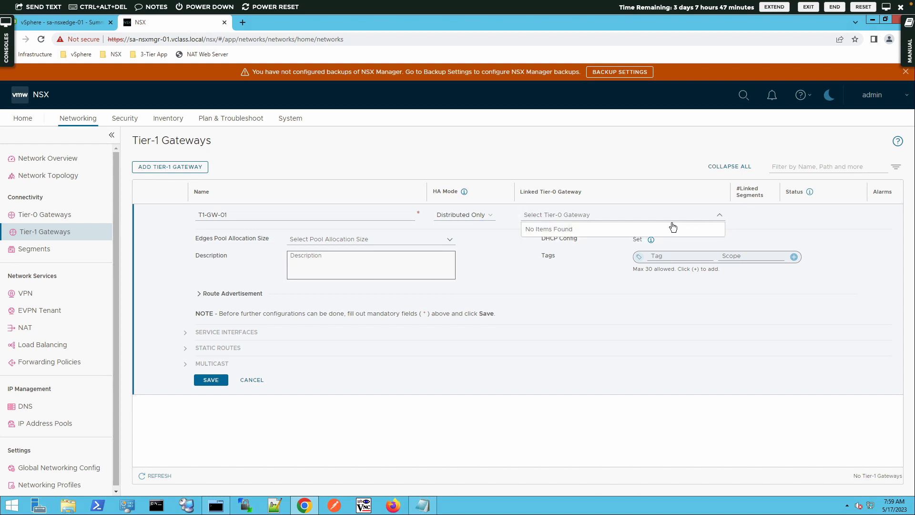
click(543, 272)
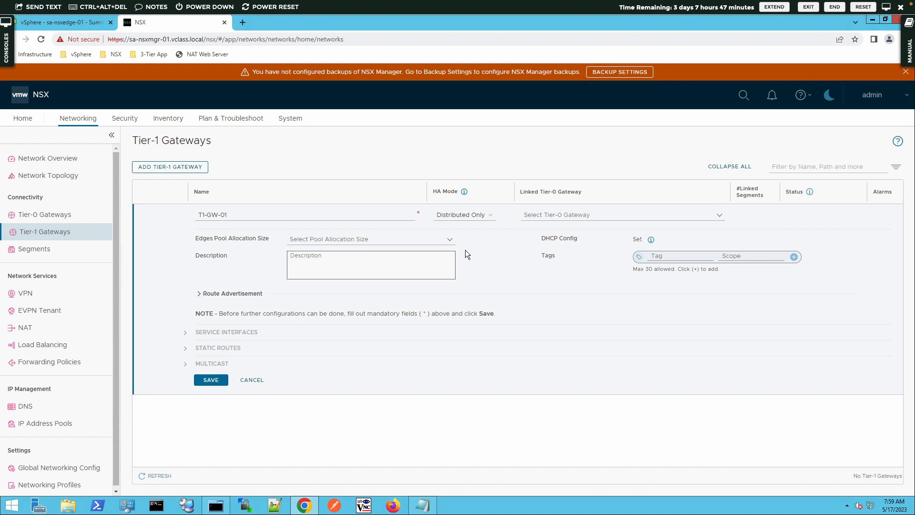
click(349, 262)
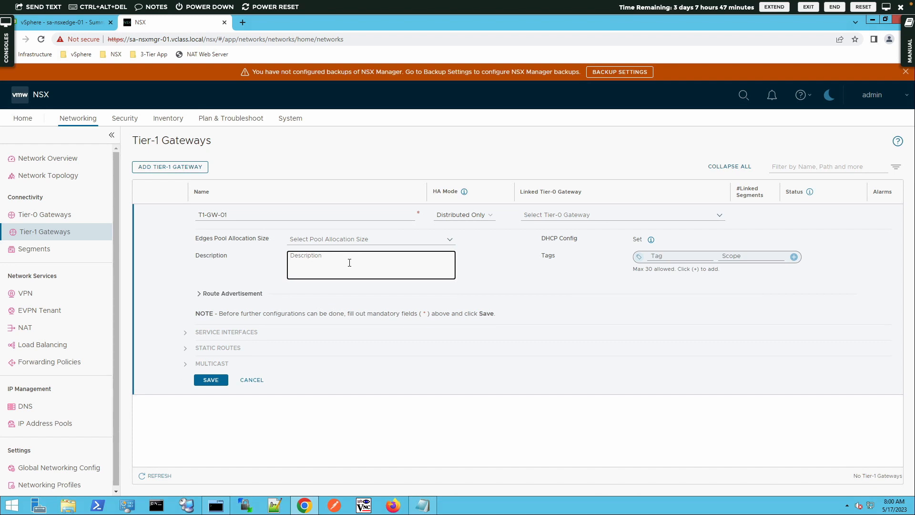
Step: Enter the description 'Tier-1 Gateway for 3-Tier application', correcting a typo
text(Tie-r)
text(-1 Gwatey)
key(BackSpace)
key(BackSpace)
key(BackSpace)
key(BackSpace)
key(BackSpace)
text(ateway for 3-Tier application)
Step: Enable route advertisement for All Static Routes and All Connected Segments & Service Ports
click(198, 296)
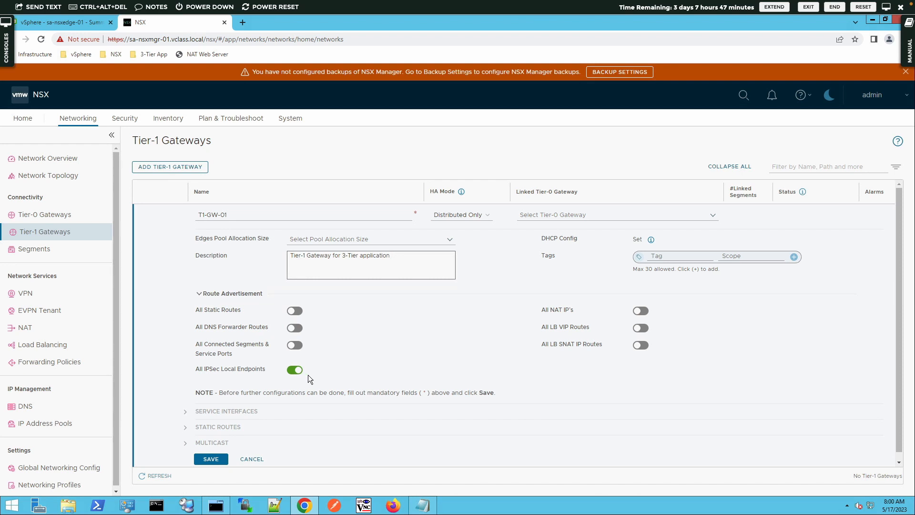
click(297, 314)
click(298, 346)
Step: Save T1-GW-01 without further configuration and go to the Segments list
click(212, 460)
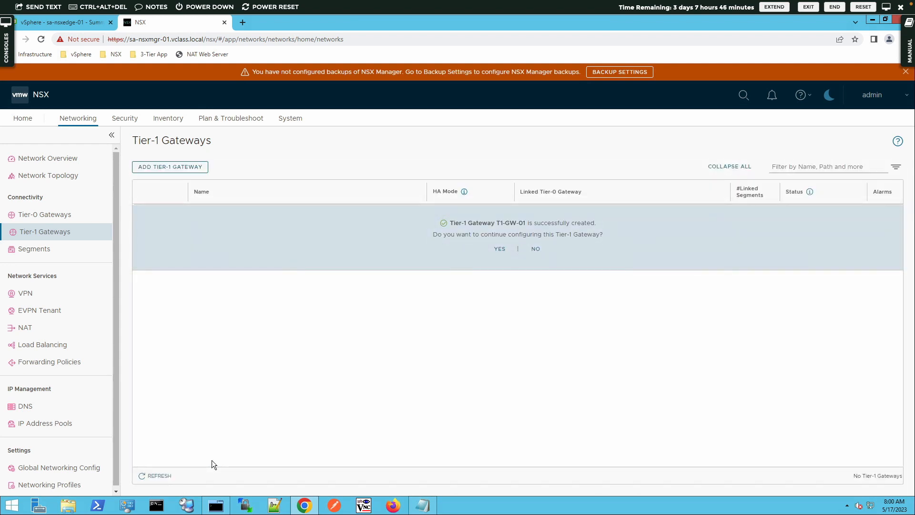
click(536, 249)
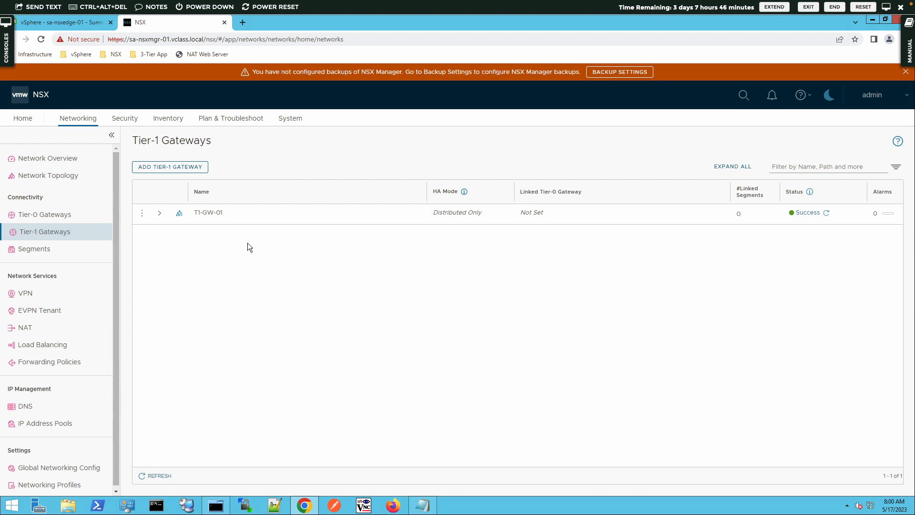
click(38, 254)
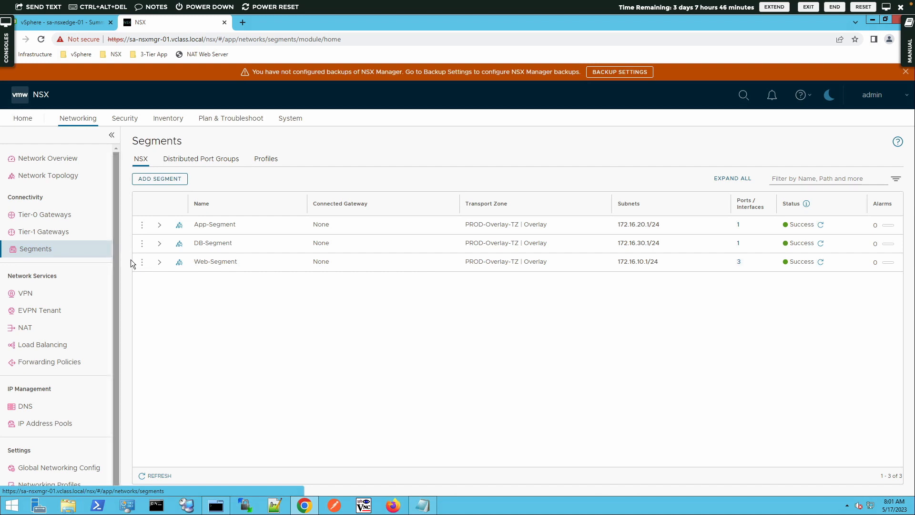
Step: Edit App-Segment to use T1-GW-01 as its connected gateway and save
click(142, 226)
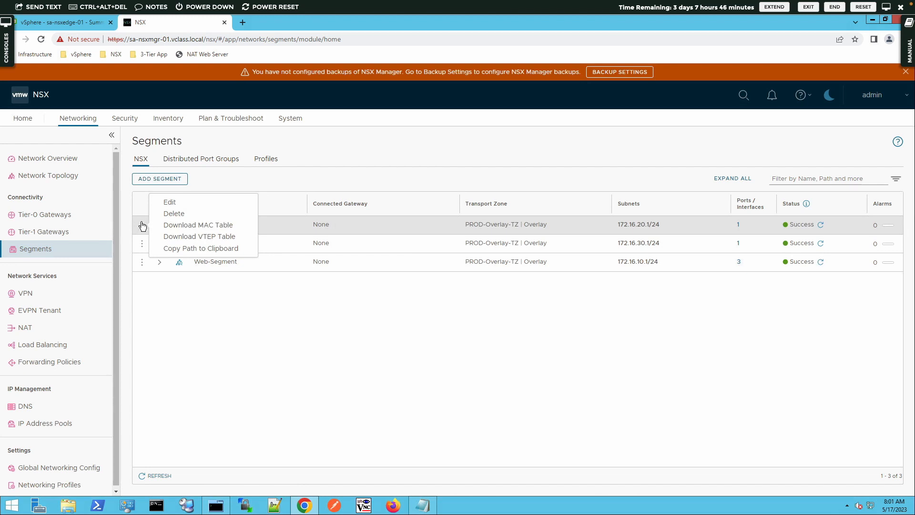
click(168, 205)
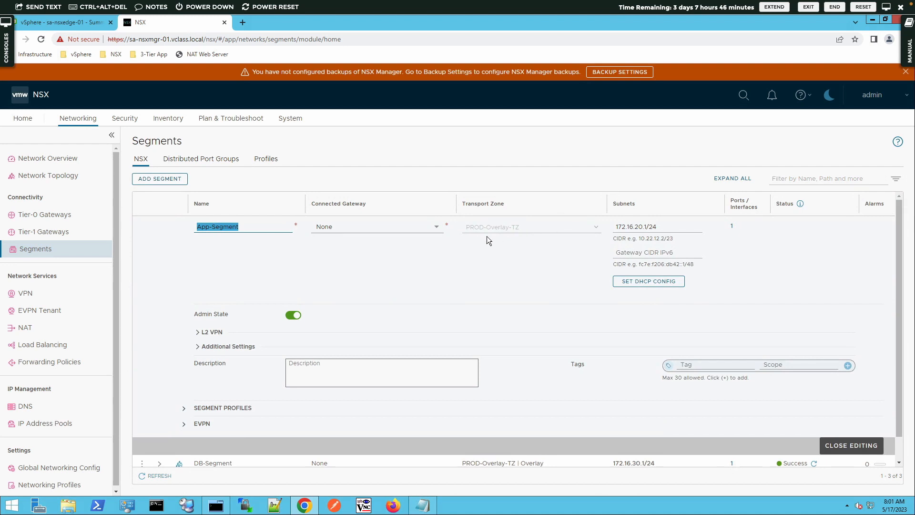
click(437, 229)
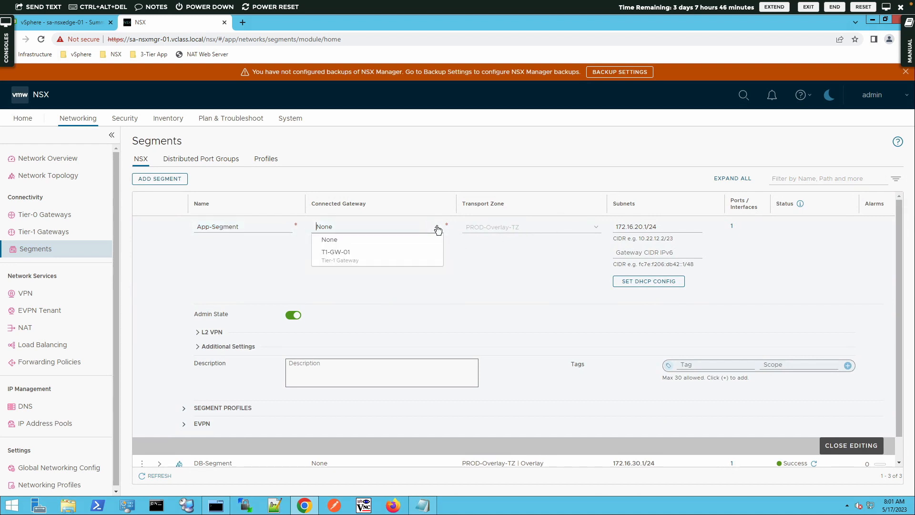
click(355, 258)
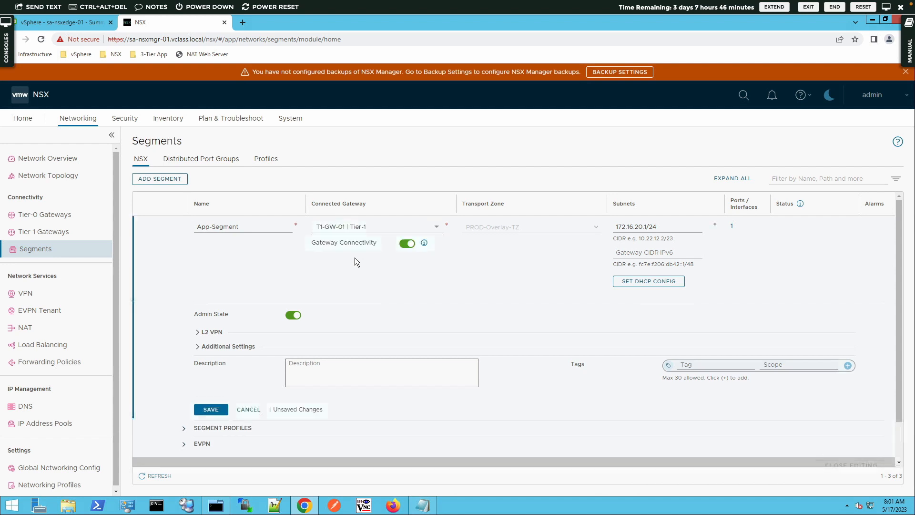
click(207, 411)
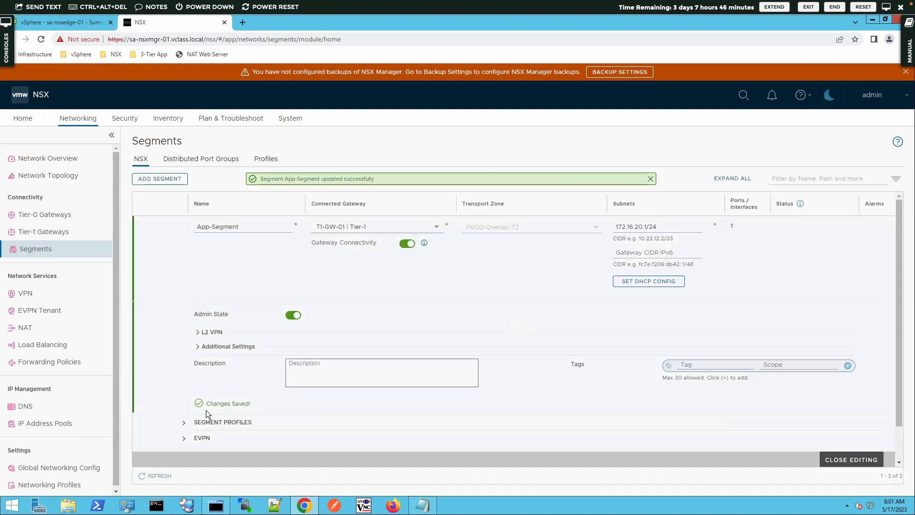
click(853, 460)
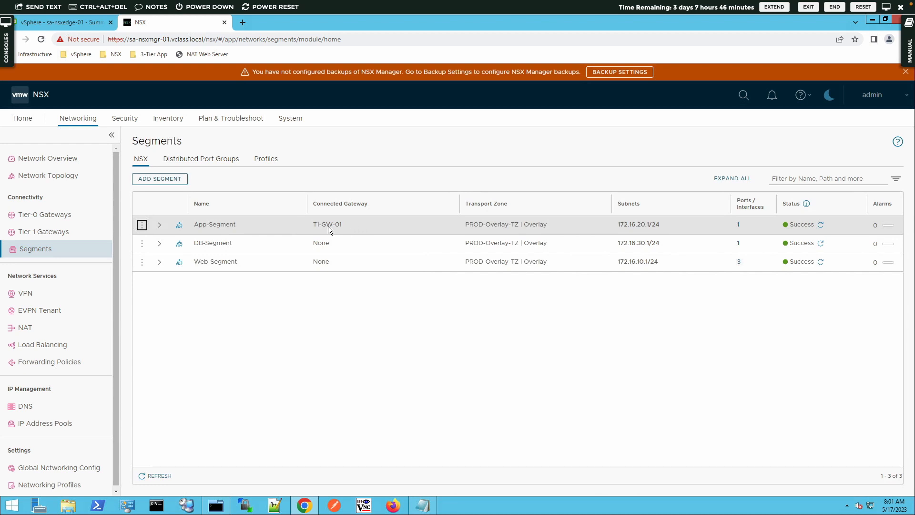
click(142, 243)
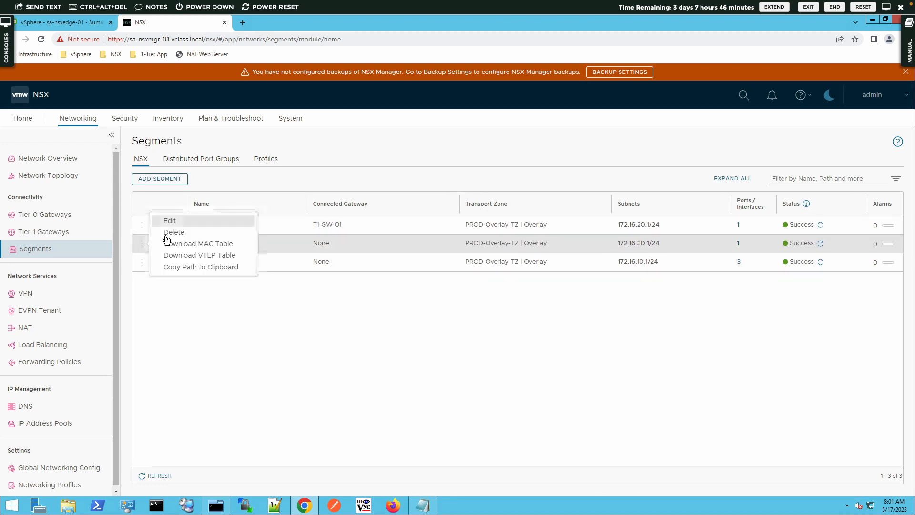
Step: Set DB-Segment's connected gateway to T1-GW-01, save, and close editing
click(163, 222)
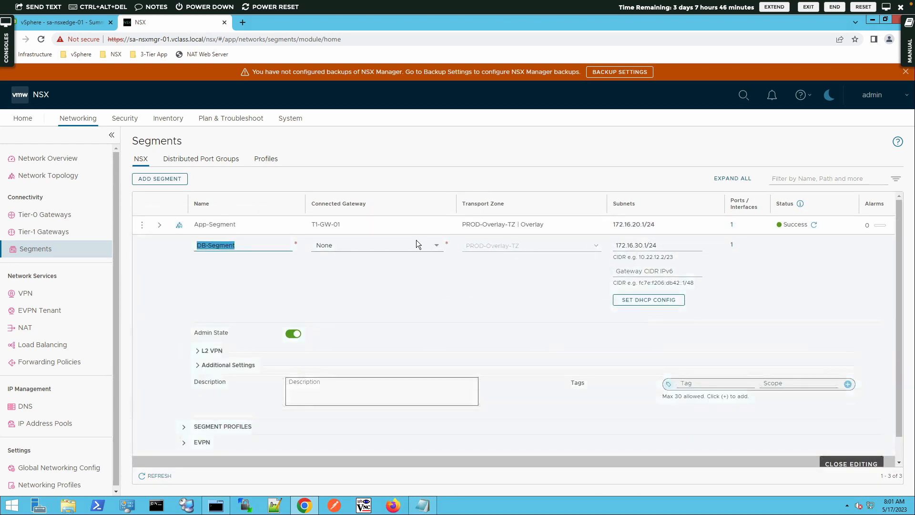
click(434, 247)
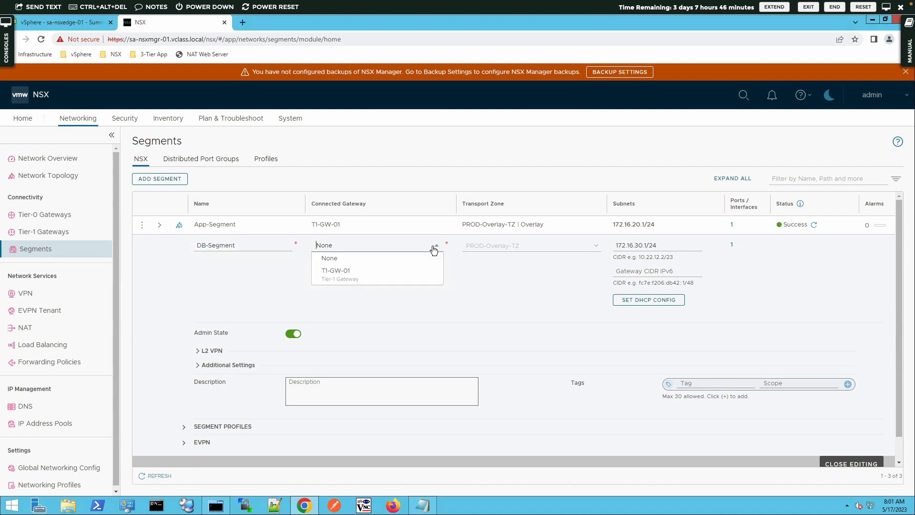
click(333, 273)
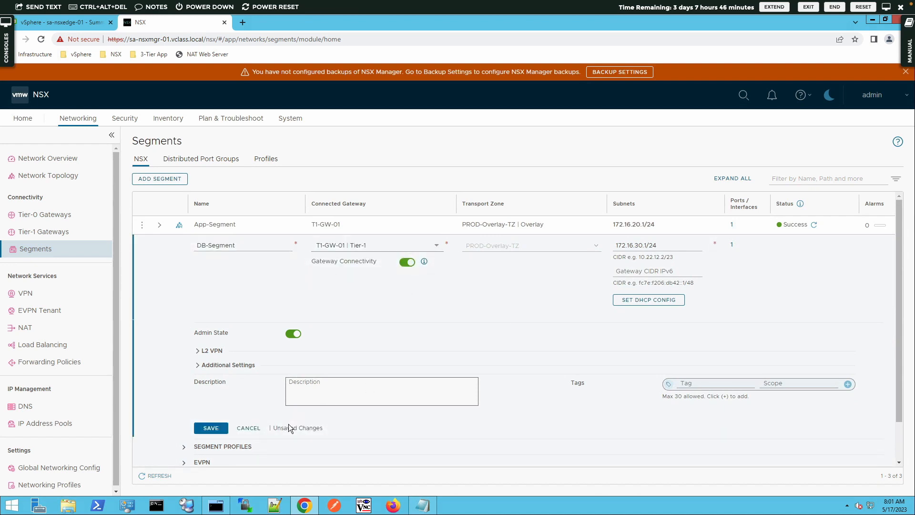
click(203, 428)
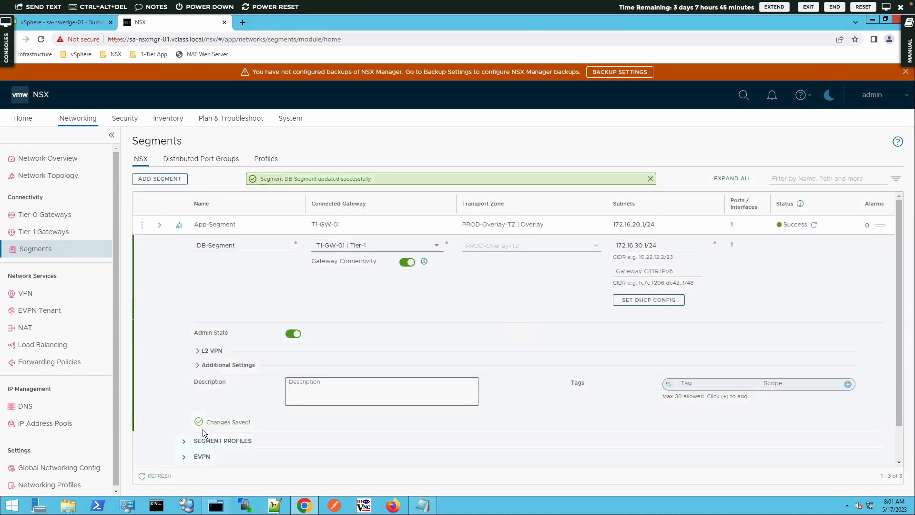
scroll(533, 409, down, 1)
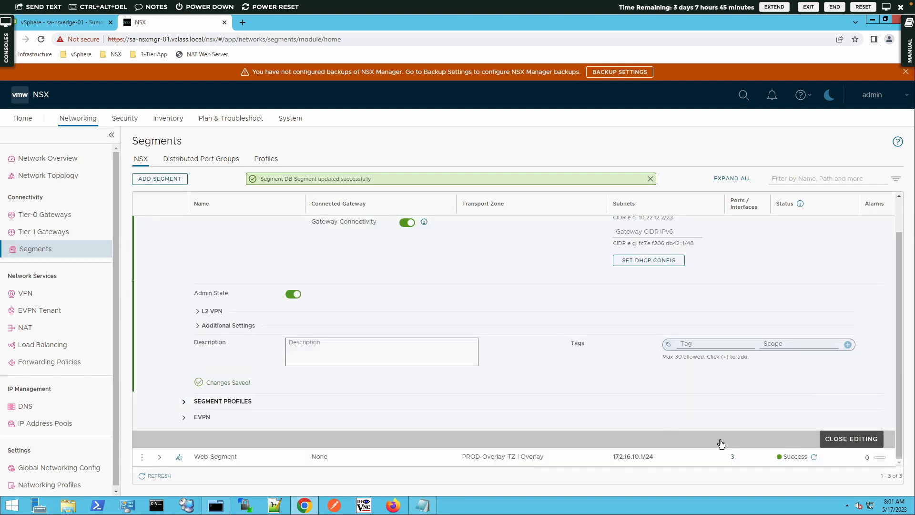
click(839, 438)
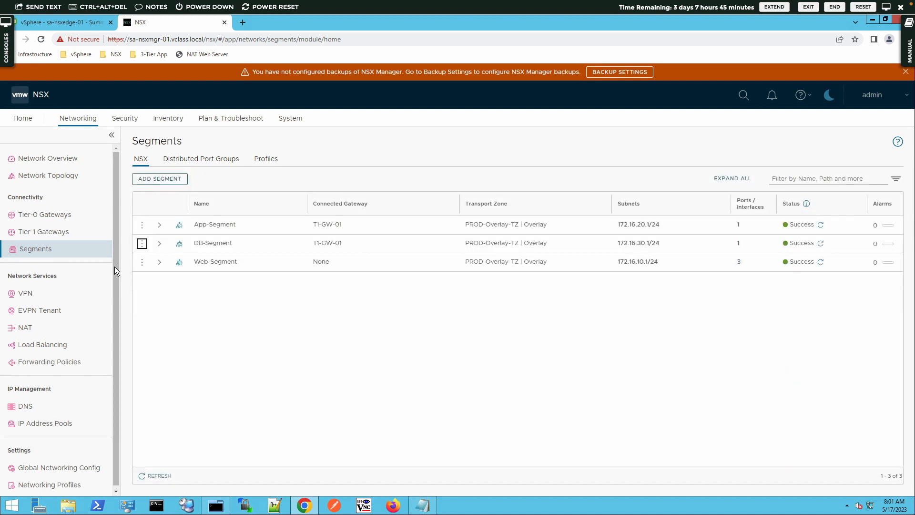
Step: Set Web-Segment's connected gateway to T1-GW-01 | Tier-1, save, and close editing
click(142, 262)
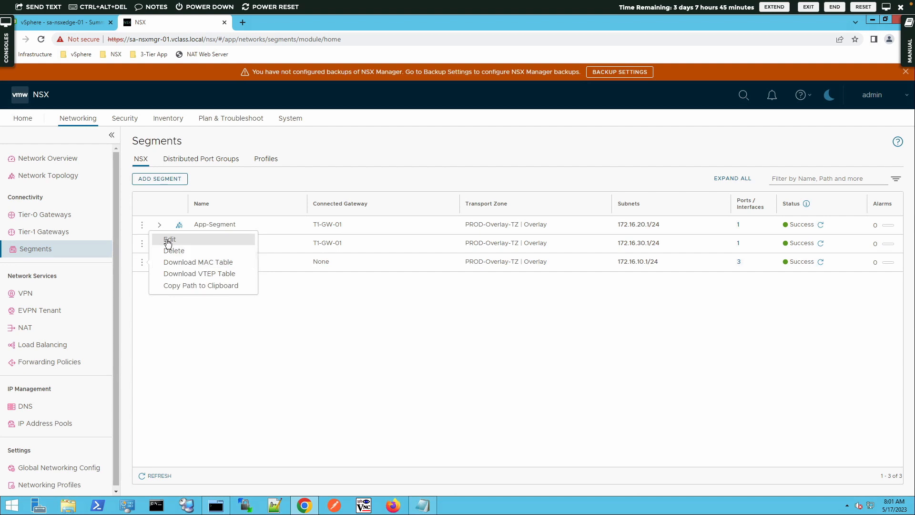
click(167, 244)
click(393, 263)
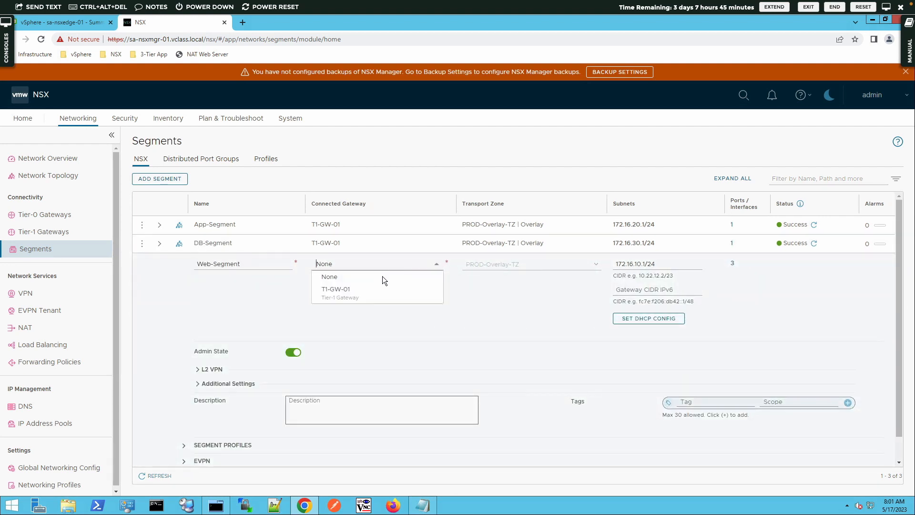
click(358, 291)
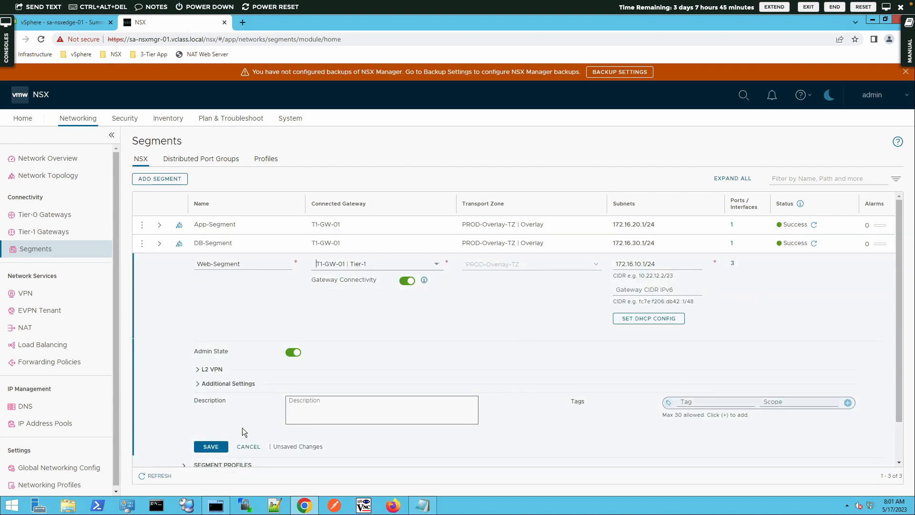
click(200, 446)
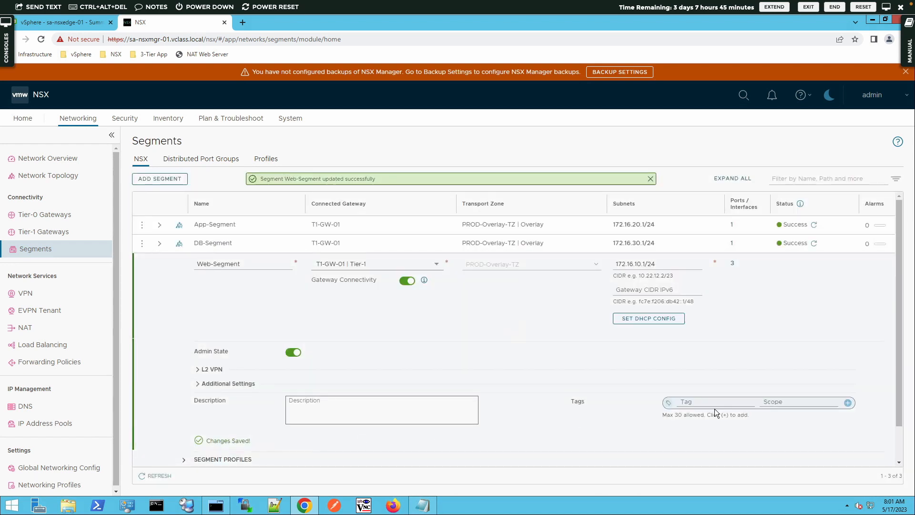
scroll(714, 408, down, 1)
click(835, 458)
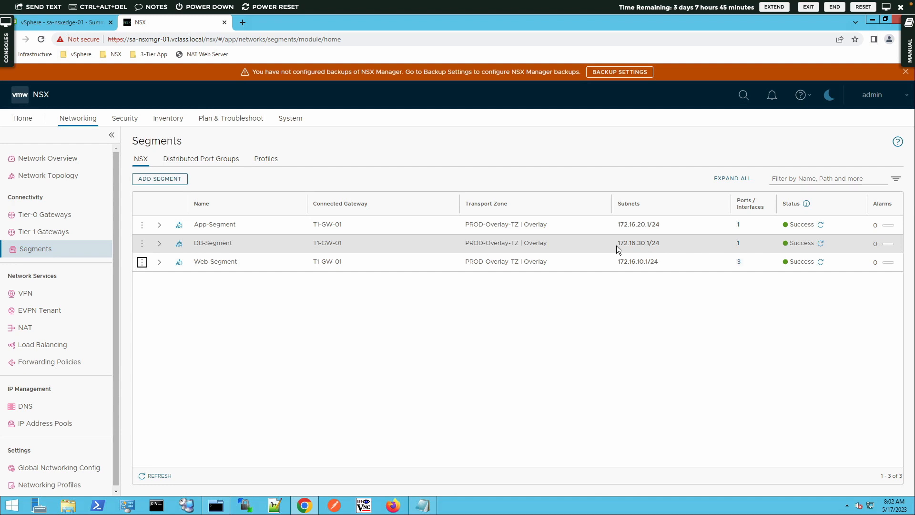
Step: Open Network Topology, dismiss the tour, and show T1-GW-01's details
click(65, 181)
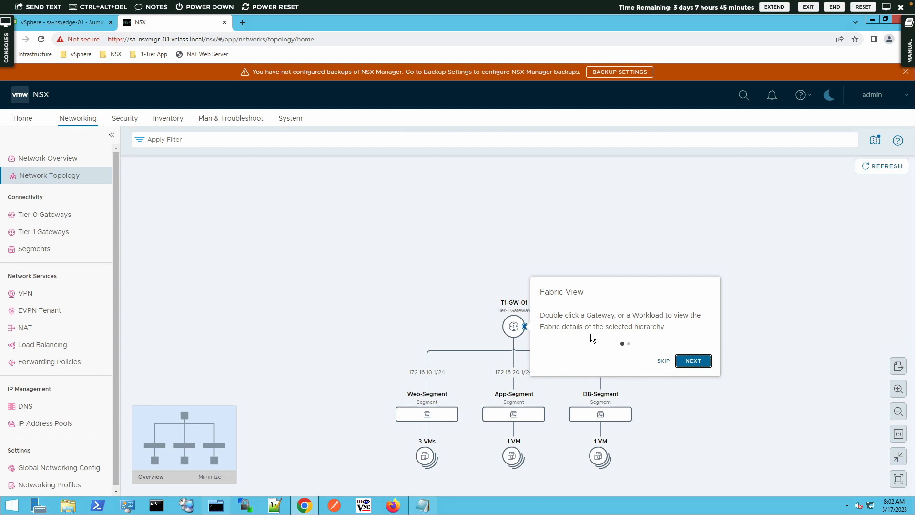
click(687, 362)
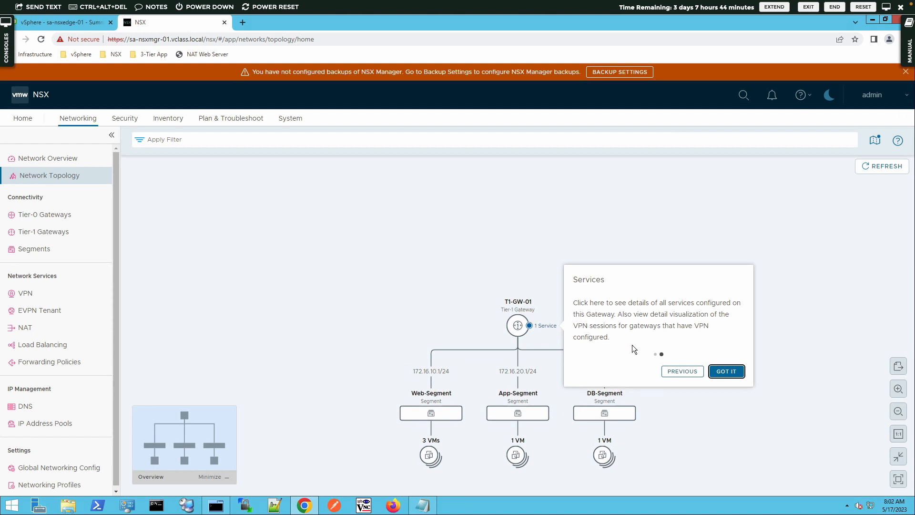
click(714, 372)
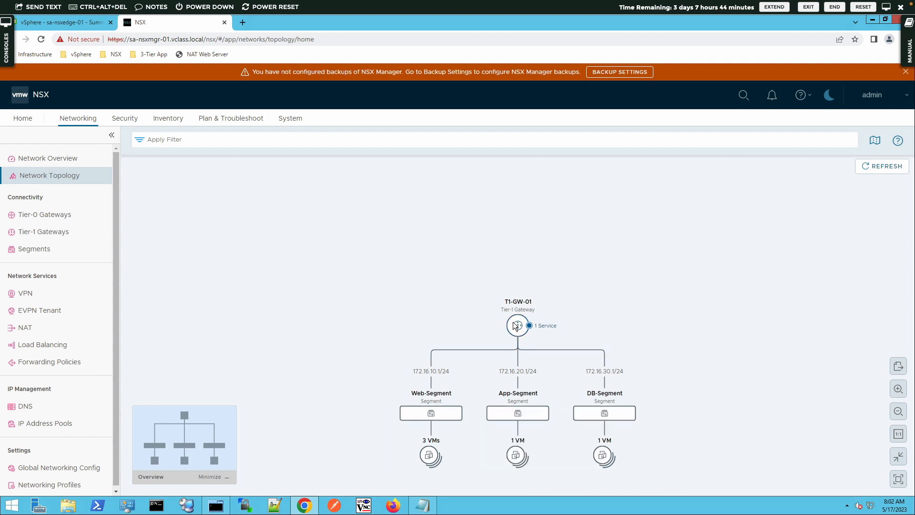
mouse_move(515, 334)
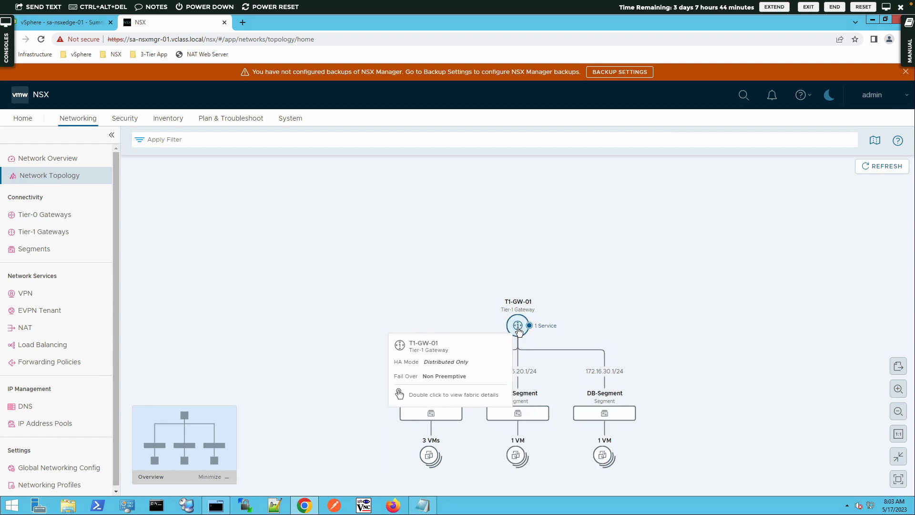
click(518, 329)
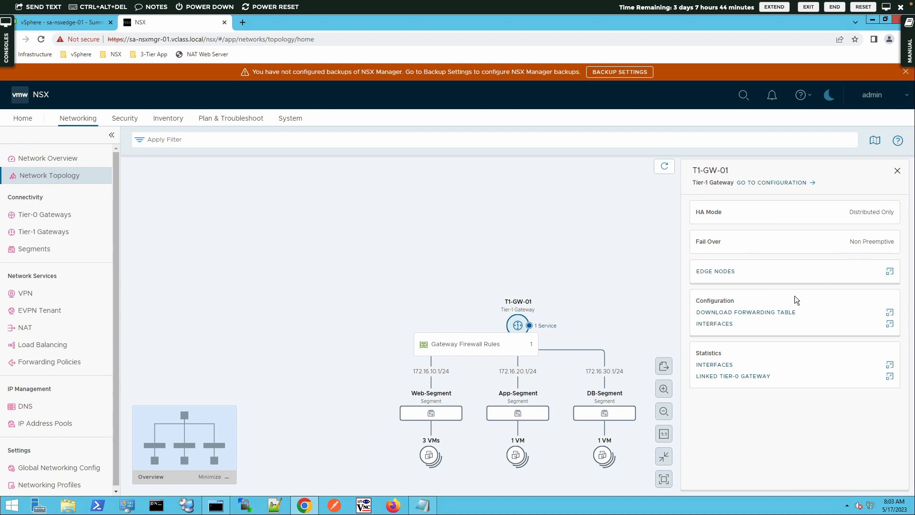
Step: Check T1-GW-01's allocated edge nodes and interface statistics, both empty
click(889, 271)
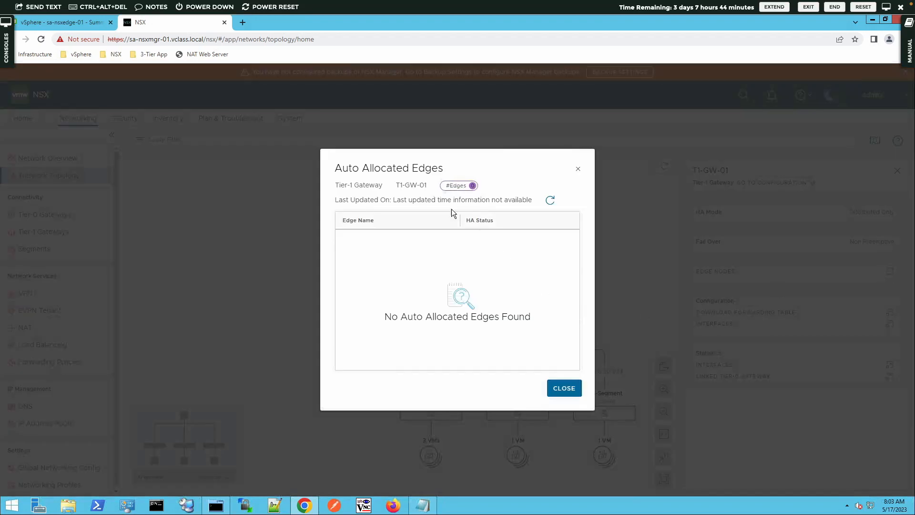
click(565, 389)
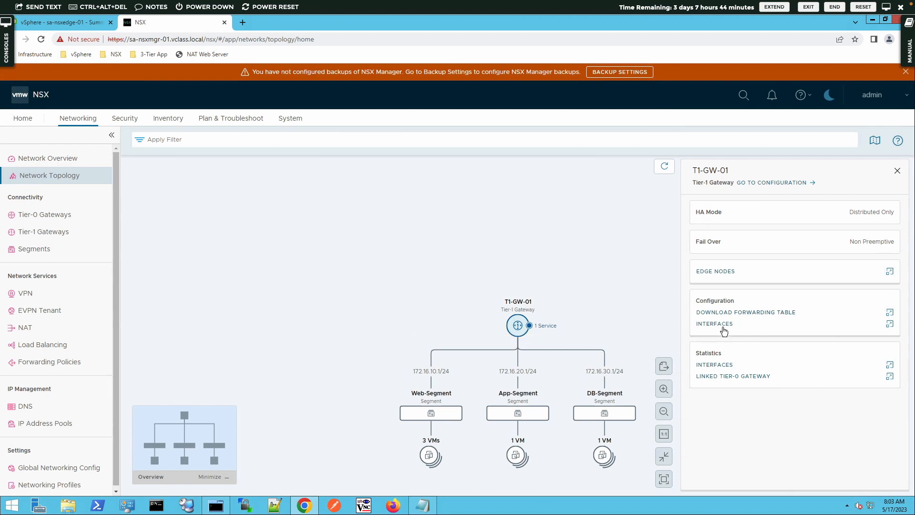
click(722, 365)
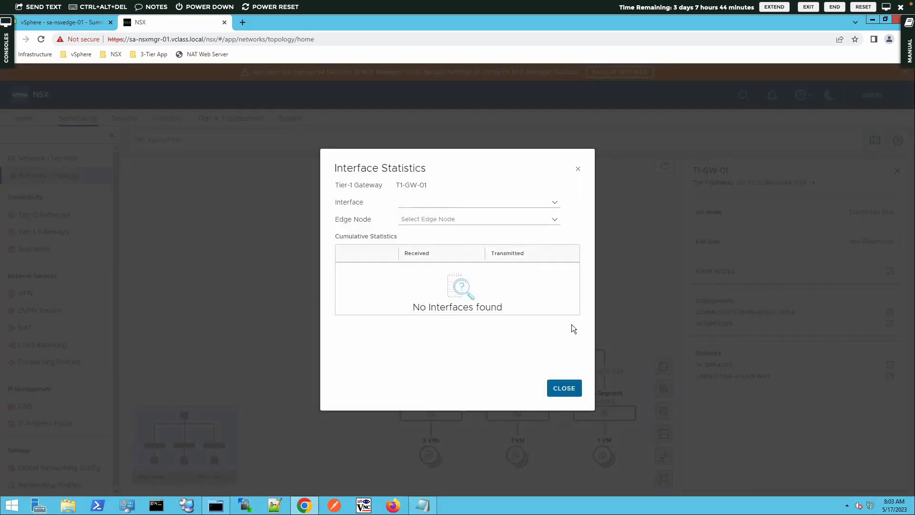
click(482, 203)
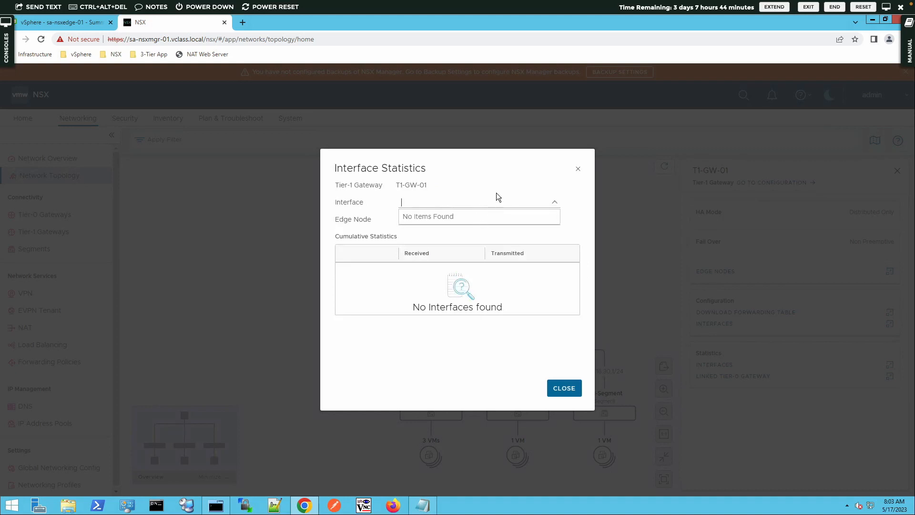
click(496, 192)
click(555, 221)
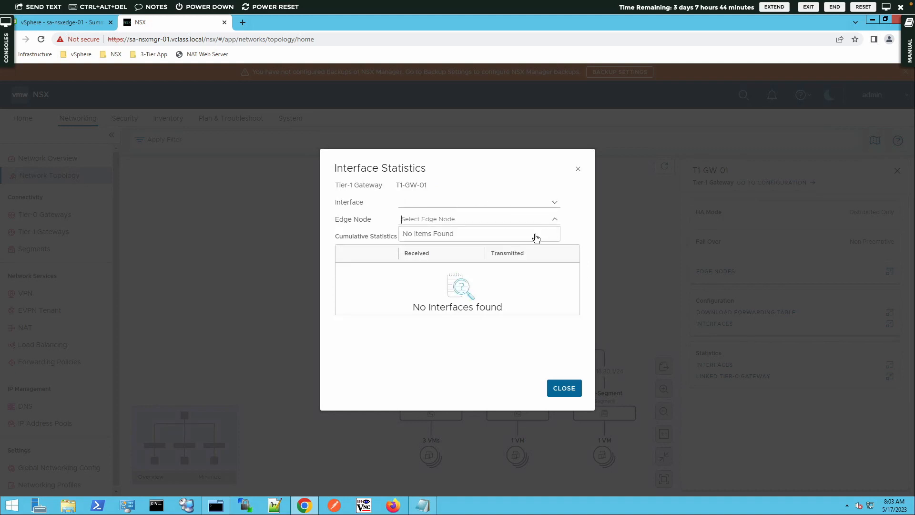
click(586, 226)
click(578, 169)
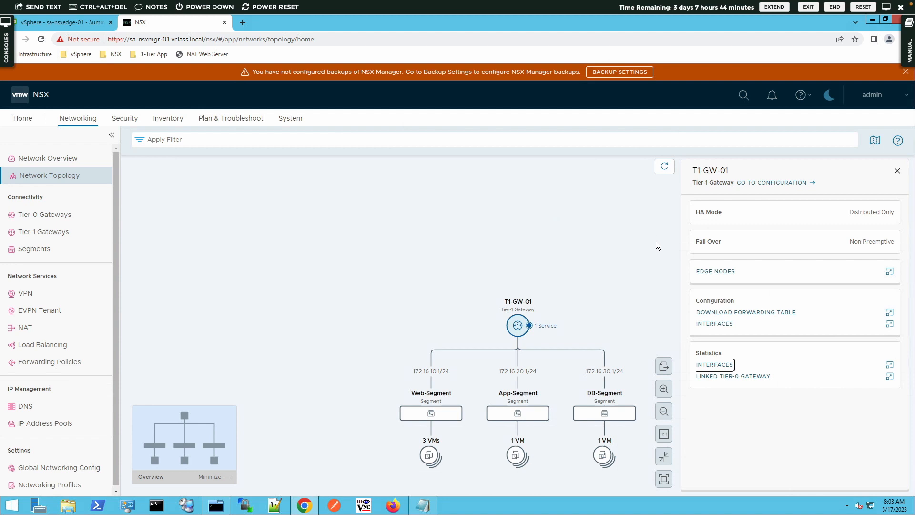
Step: View the gateway's configured interfaces, then close the T1-GW-01 details panel
click(713, 323)
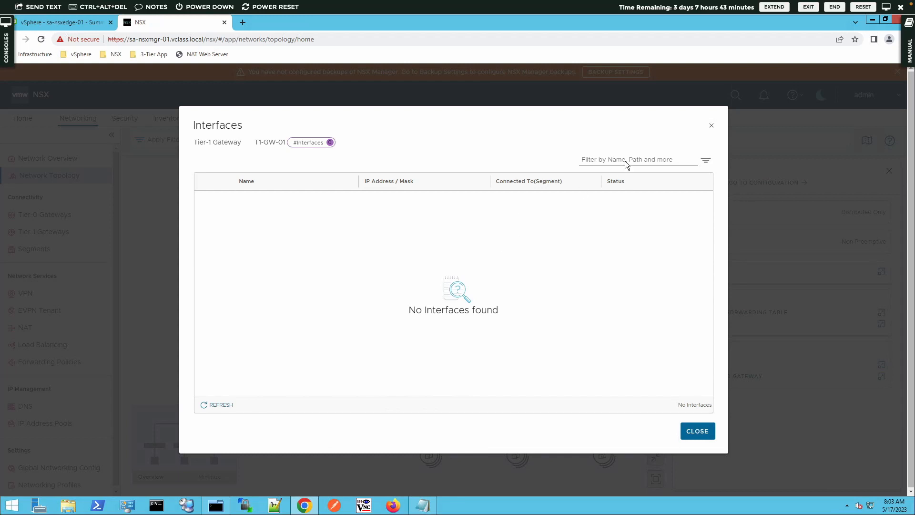
click(710, 126)
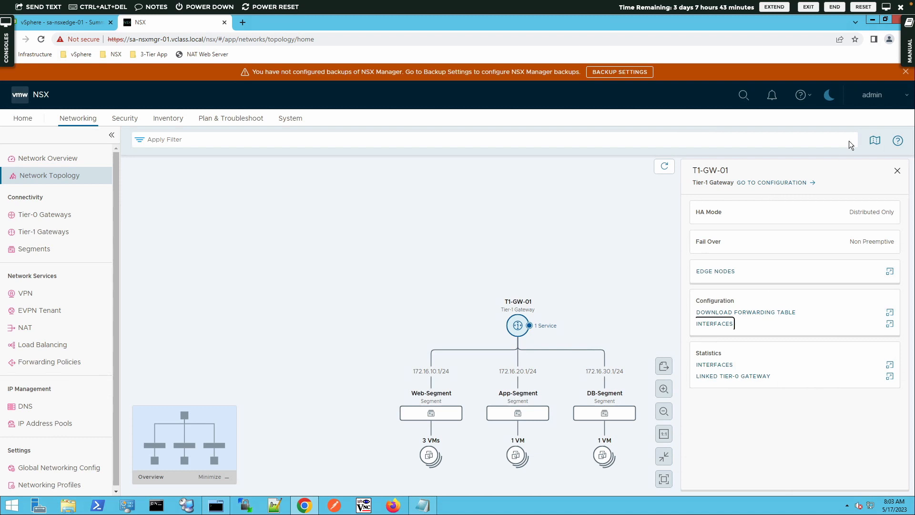
click(898, 172)
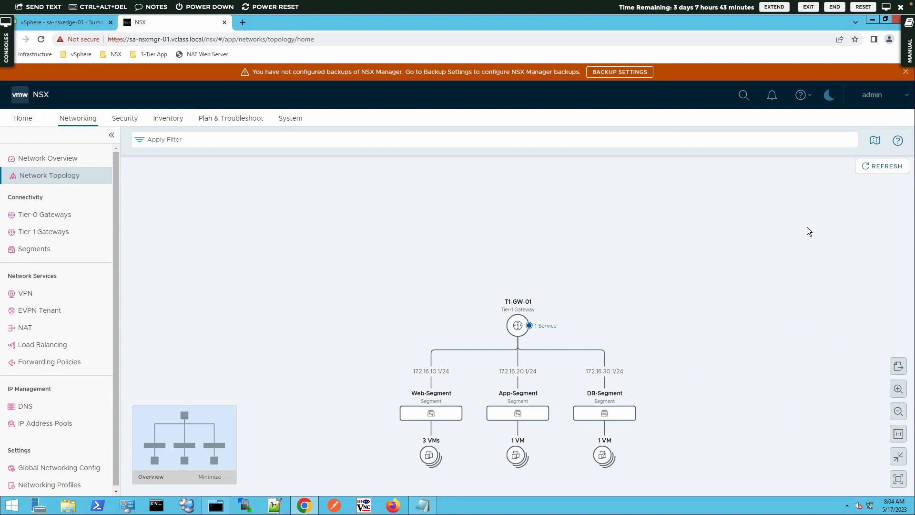
Step: Check T1-GW-01's fabric view, then expand App-Segment's single VM in the full topology
double_click(519, 325)
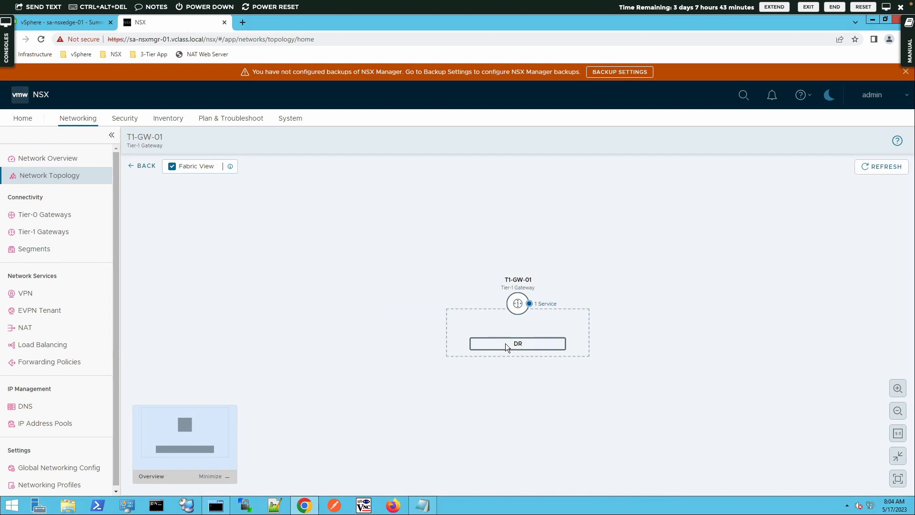
click(139, 167)
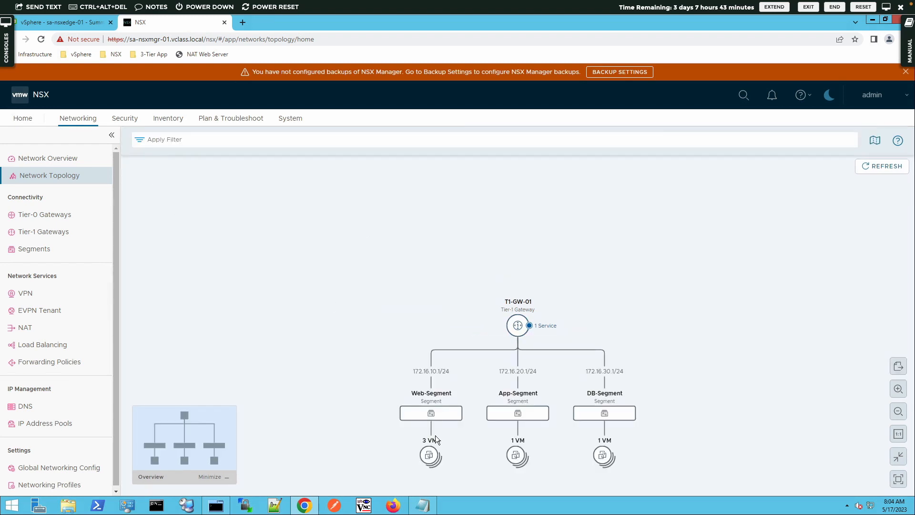
click(535, 463)
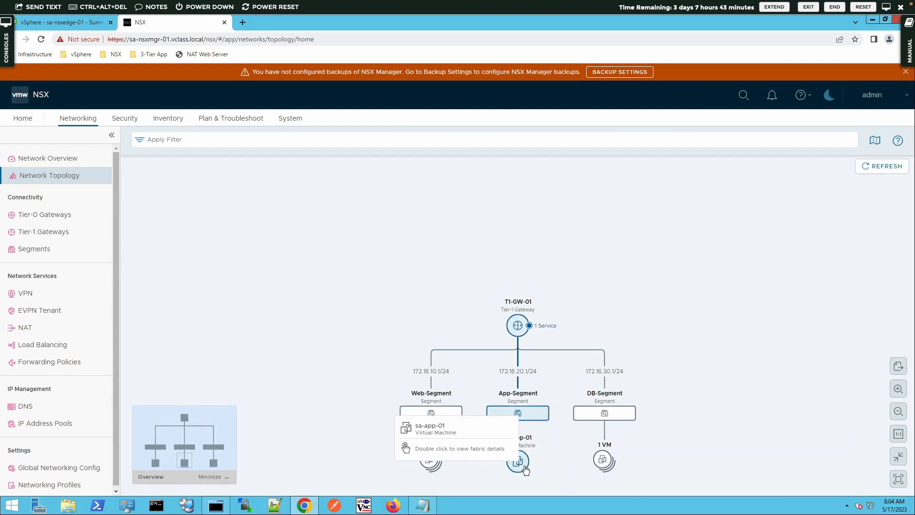
Step: Inspect sa-app-01's fabric view and its host sa-esxi-01.vclass.local, then return to the topology
double_click(519, 465)
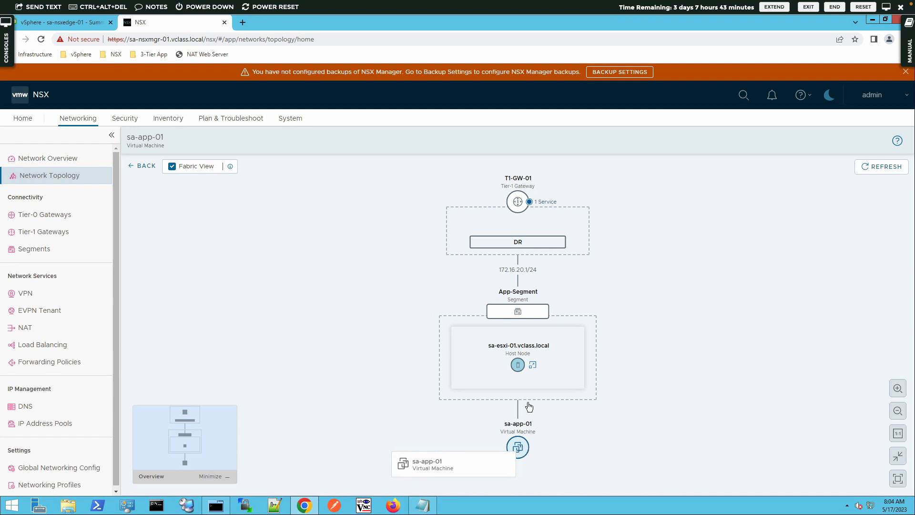
click(519, 366)
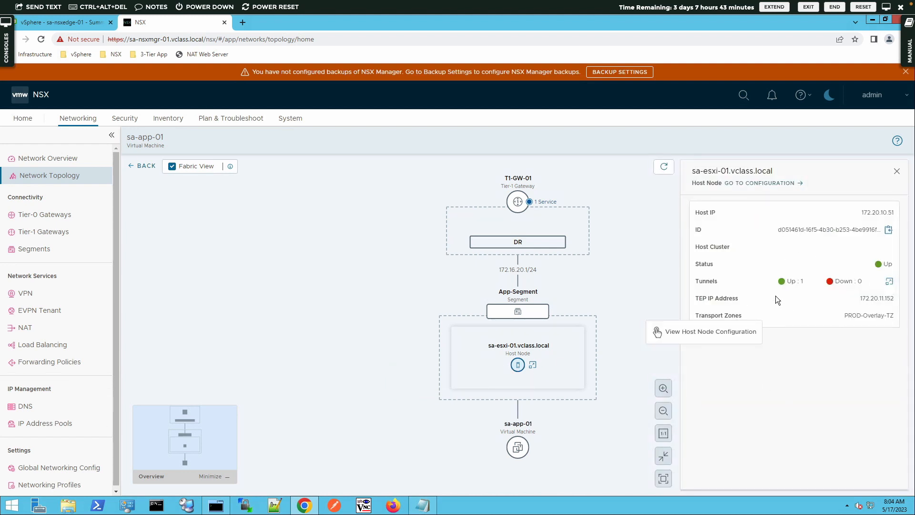
click(898, 172)
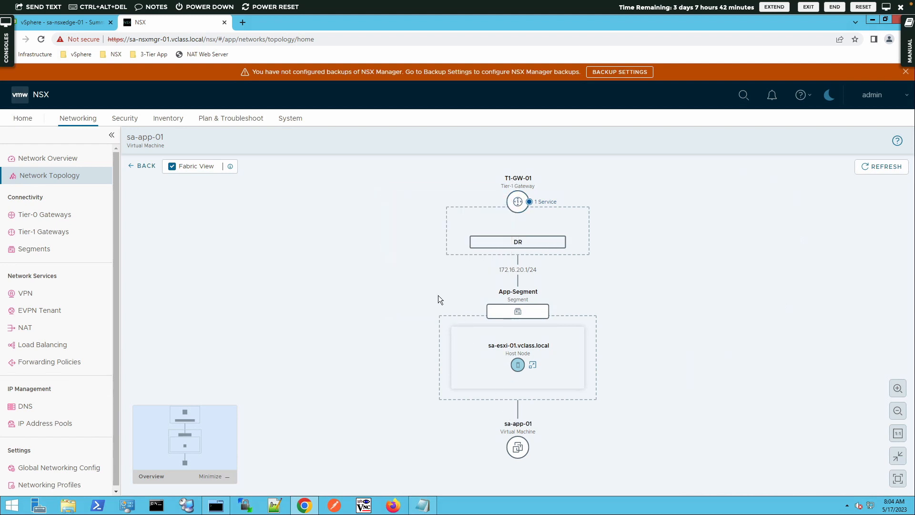
click(145, 167)
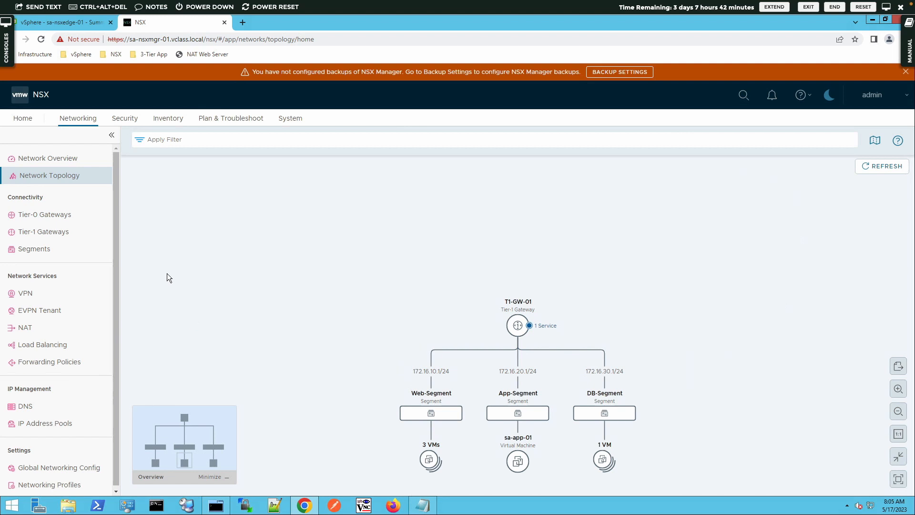
Step: In vSphere, select sa-web-01 in the inventory and launch its web console
click(66, 21)
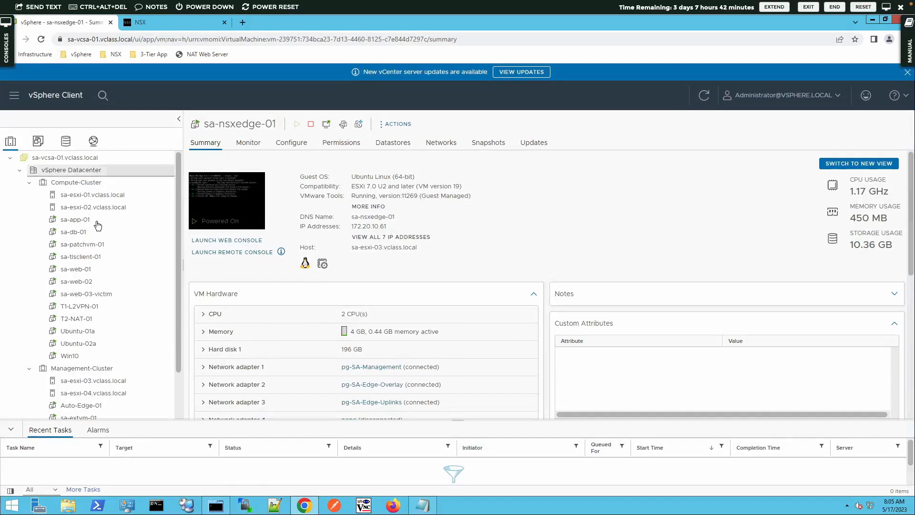
click(82, 270)
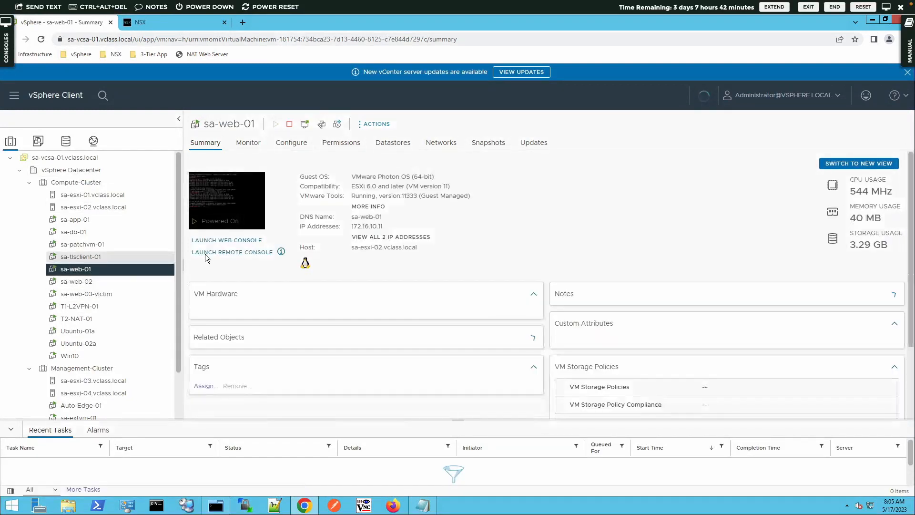
click(209, 240)
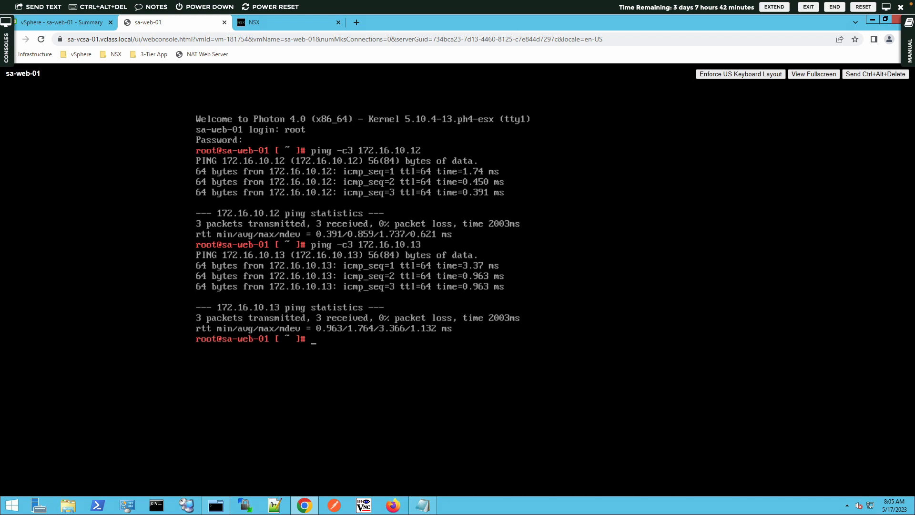
Step: Ping 172.16.20.11 three times from sa-web-01 with ping -c 3
text(jhdfk)
key(BackSpace)
key(BackSpace)
key(BackSpace)
key(BackSpace)
key(BackSpace)
text(ping -c 3 172.16.20.11)
key(Return)
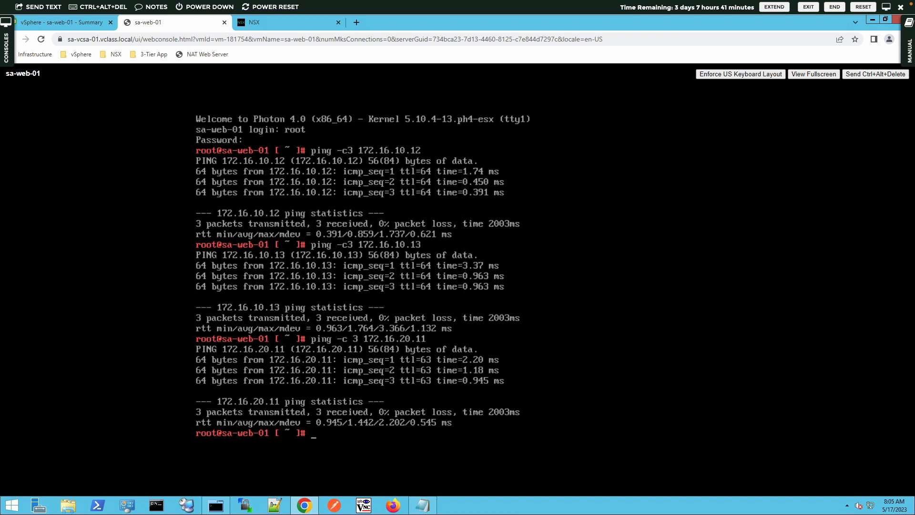
Step: Repeat the ping against 172.16.30.11 by editing the recalled command
key(Up)
key(Left)
key(Left)
key(Left)
key(Left)
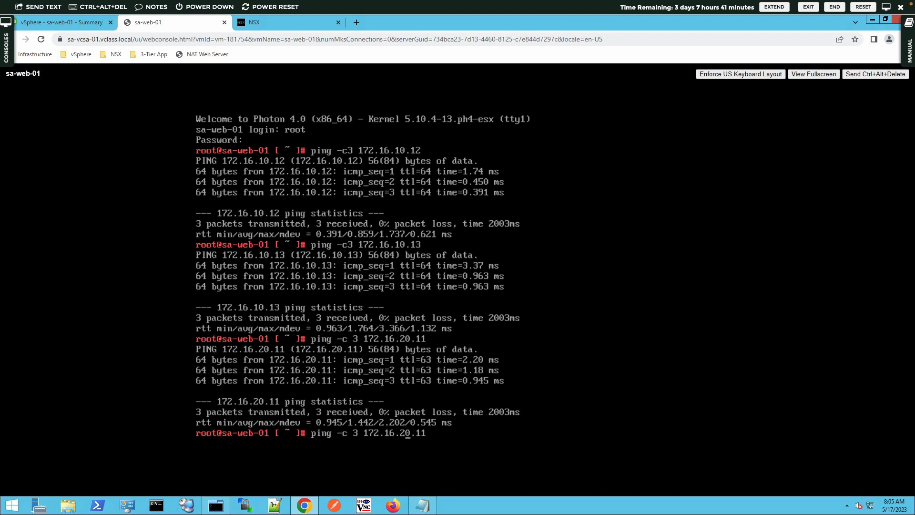
key(BackSpace)
text(3)
key(Return)
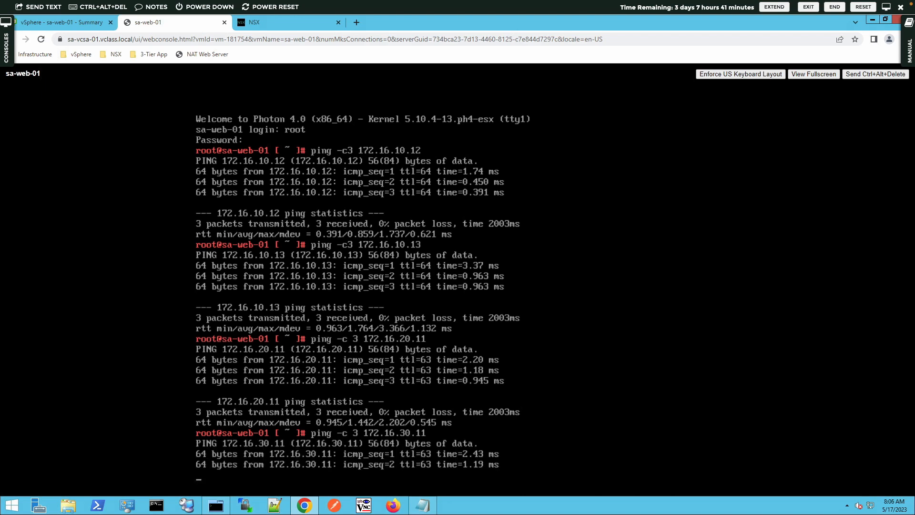